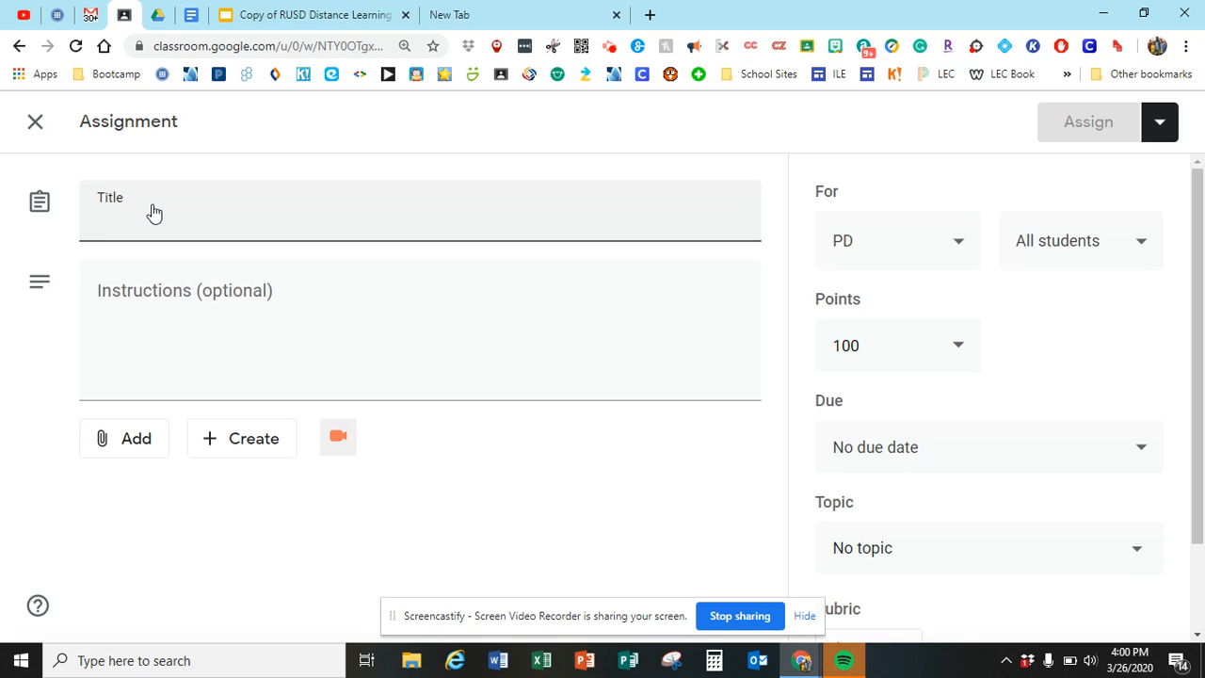
Step: Title the assignment "Bee Writing" and enter the instructions "Watch a video and write about bees."
{"action": "type", "text": "Bee Writing"}
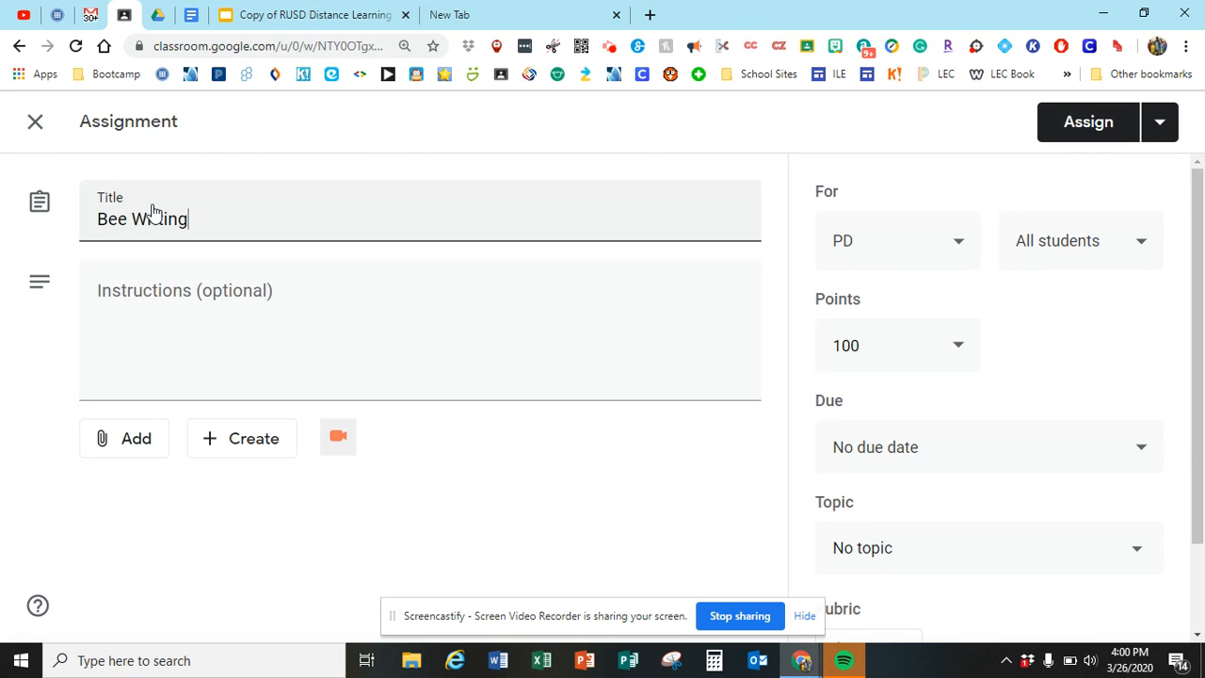
{"action": "left_click", "coordinate": [219, 354]}
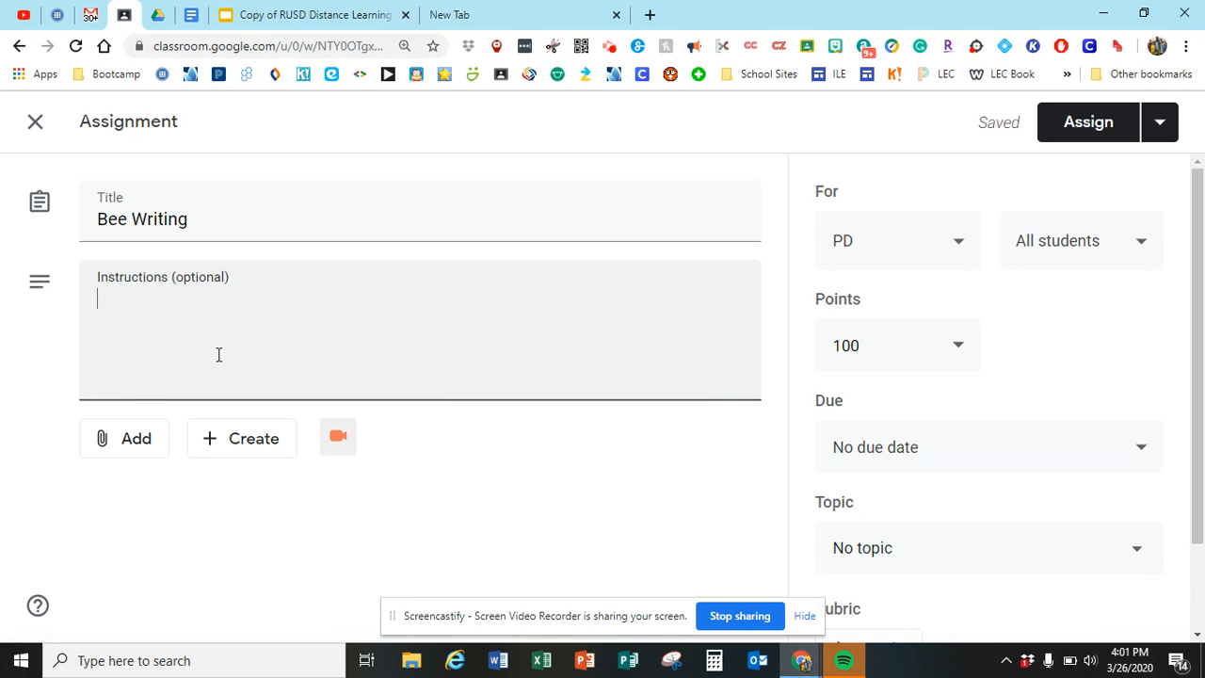
{"action": "type", "text": "Wac"}
{"action": "key", "text": "BackSpace"}
{"action": "type", "text": "tch a video and write about bees."}
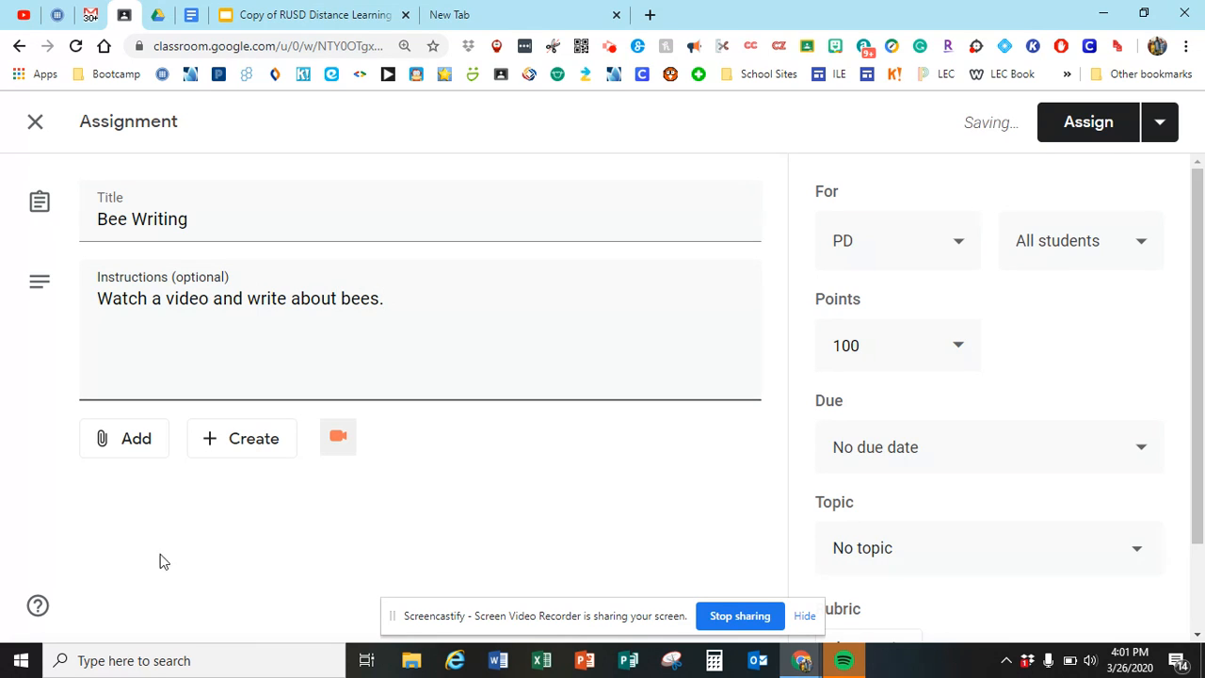
Step: Search YouTube for "bee facts for kids" and attach the Busy Bees video to the assignment
{"action": "left_click", "coordinate": [134, 448]}
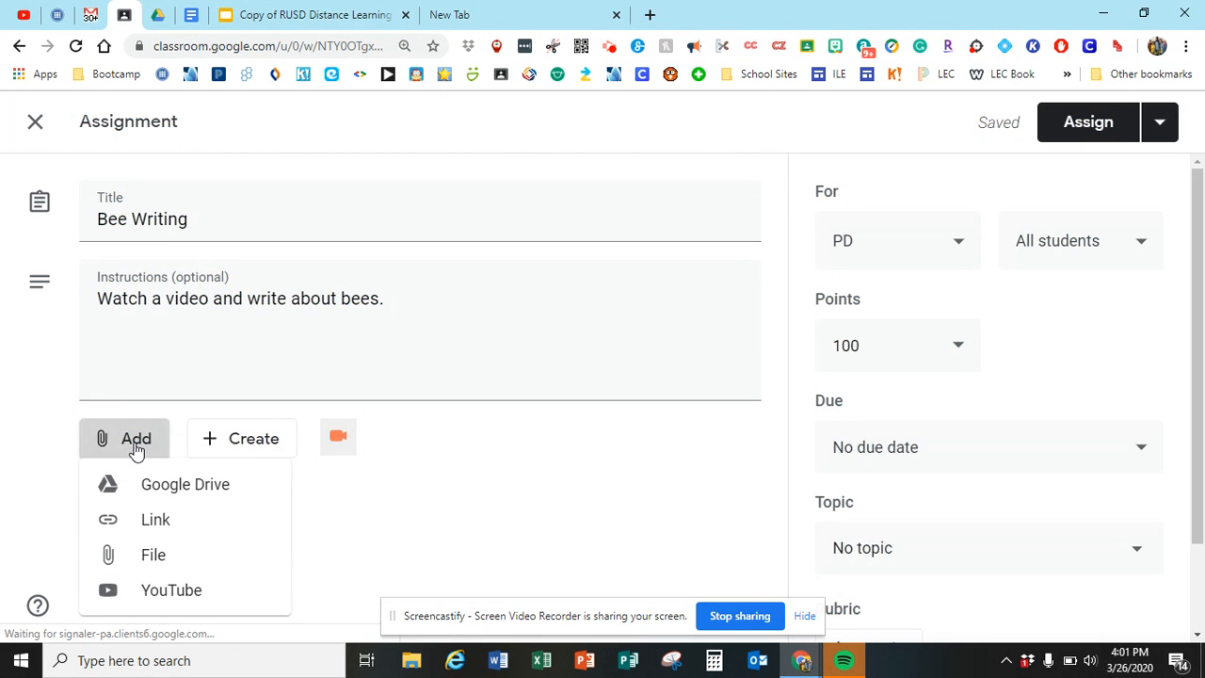
{"action": "left_click", "coordinate": [169, 591]}
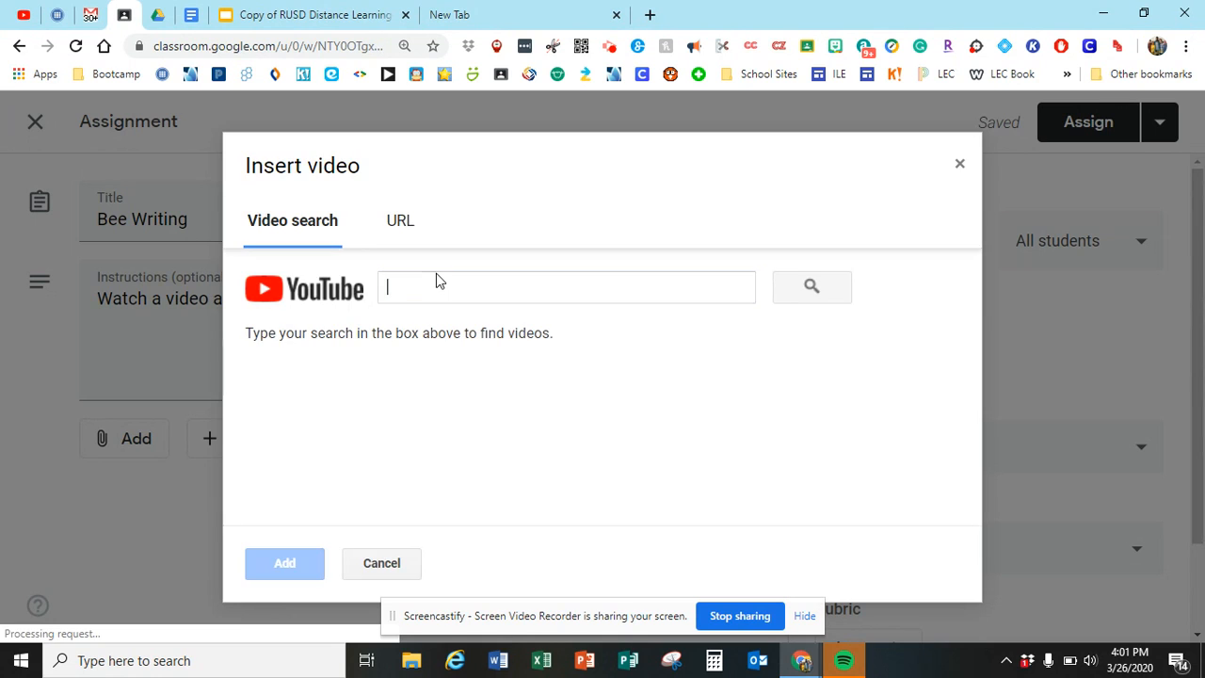
{"action": "type", "text": "be"}
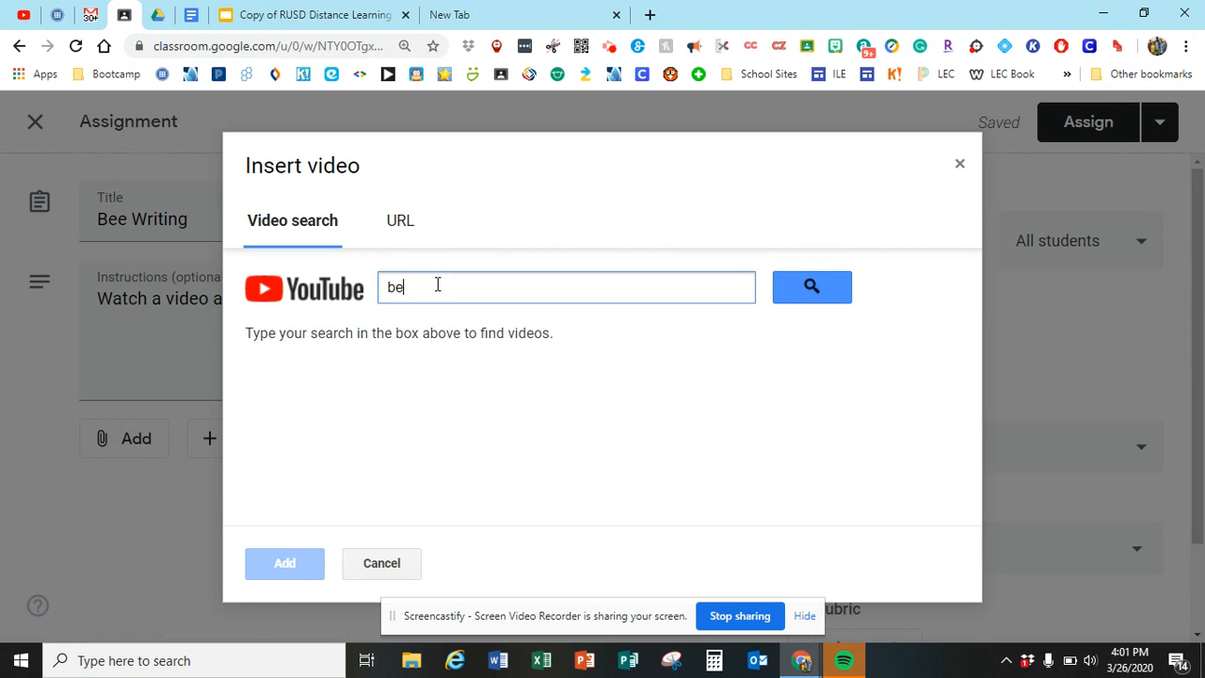
{"action": "type", "text": "e facts for kids"}
{"action": "left_click", "coordinate": [815, 294]}
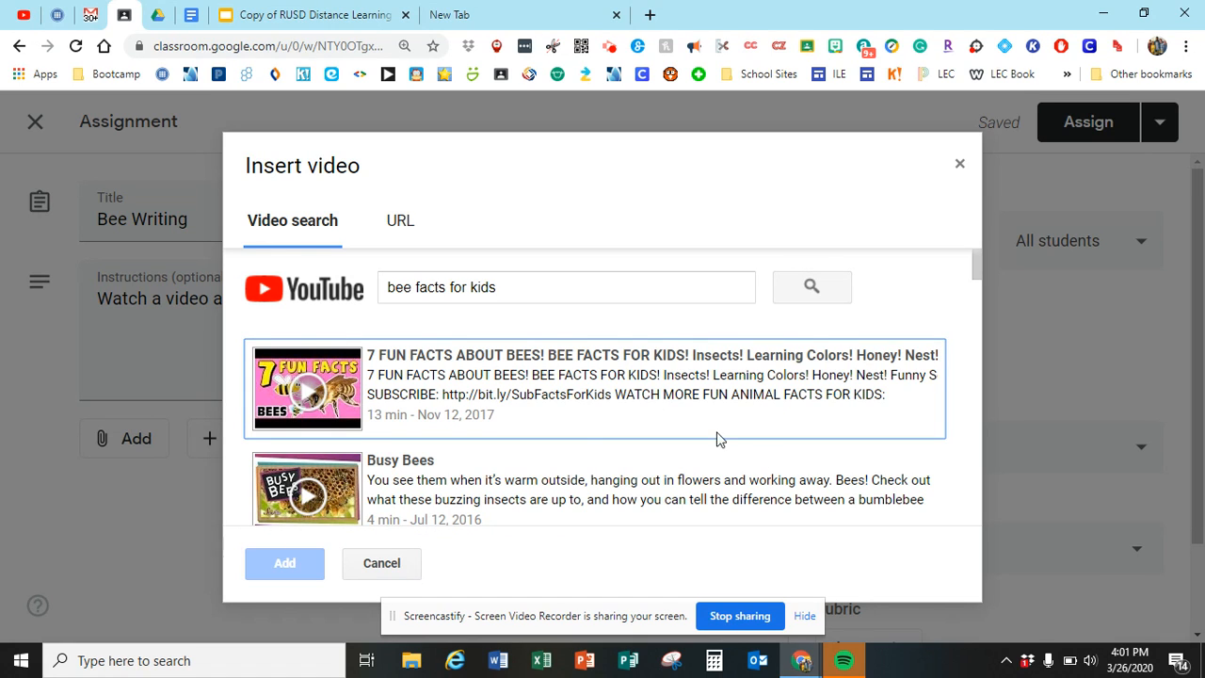
{"action": "left_click", "coordinate": [542, 476]}
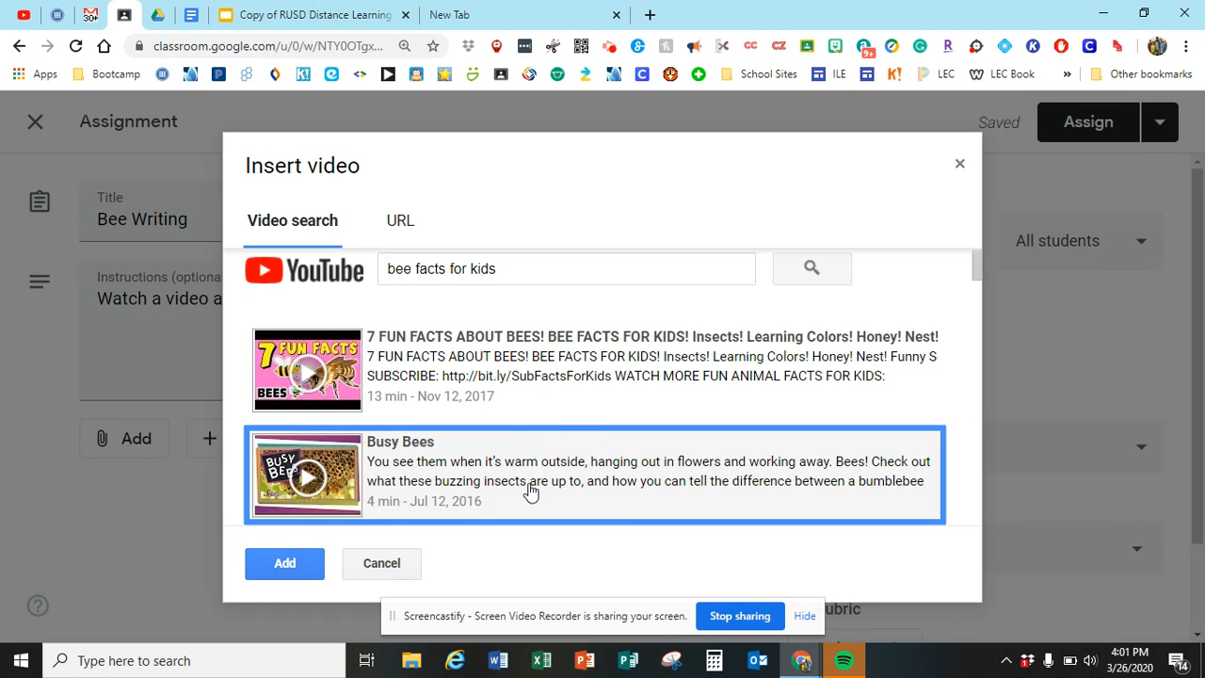
{"action": "left_click", "coordinate": [289, 566]}
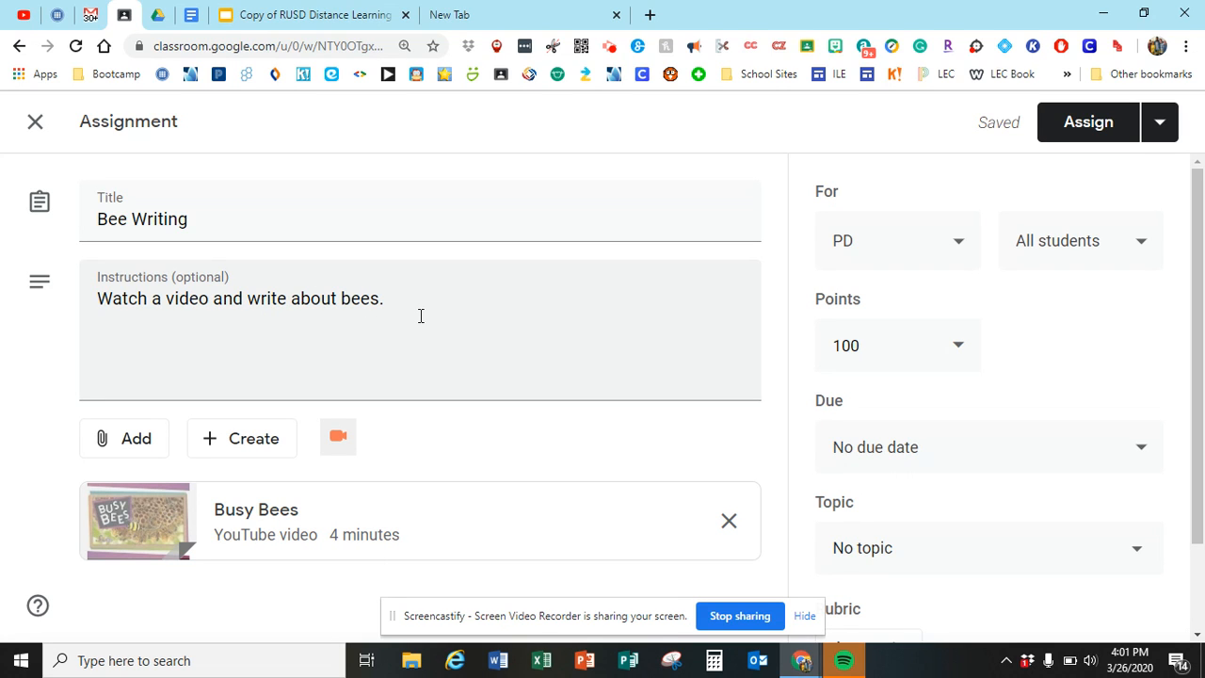
Step: Attach the Google Slides file named Bees from Google Drive to the assignment
{"action": "left_click", "coordinate": [146, 440]}
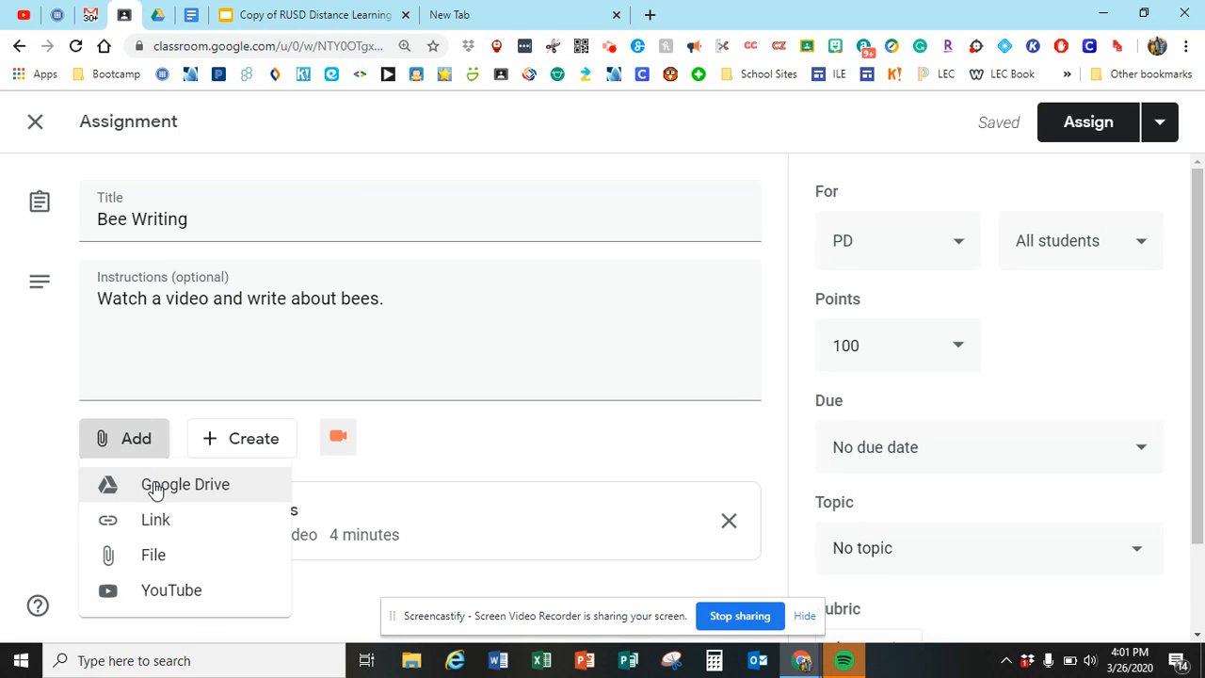
{"action": "left_click", "coordinate": [155, 485]}
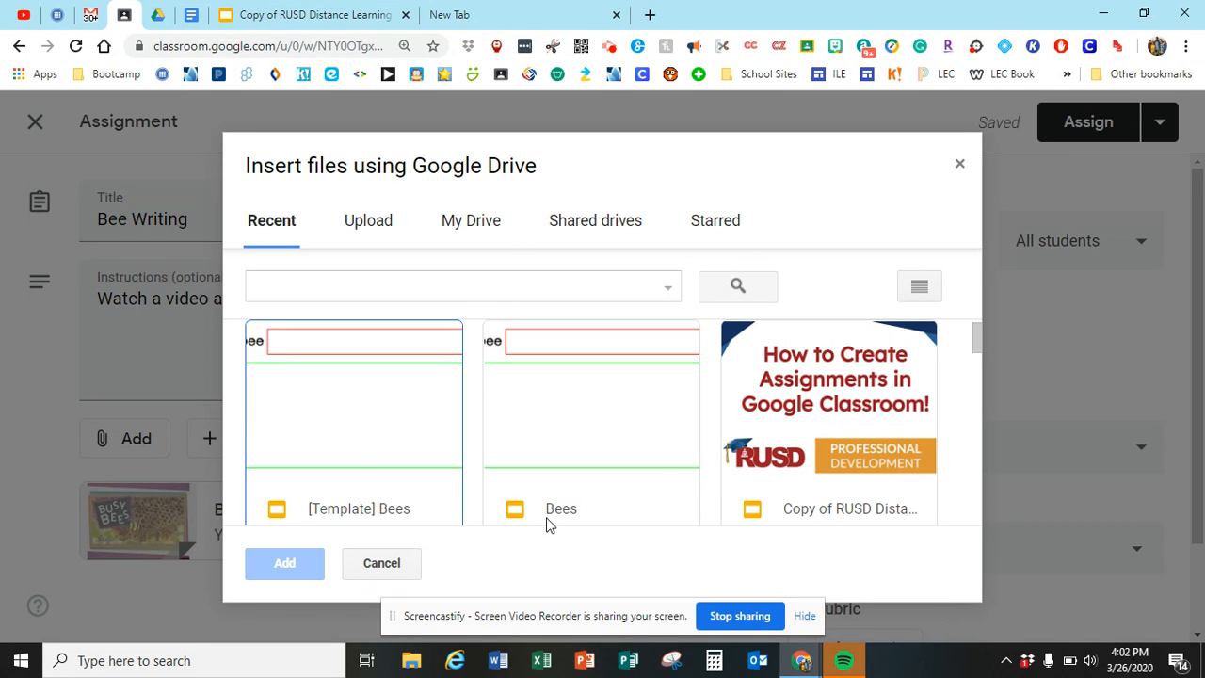
{"action": "left_click", "coordinate": [583, 403]}
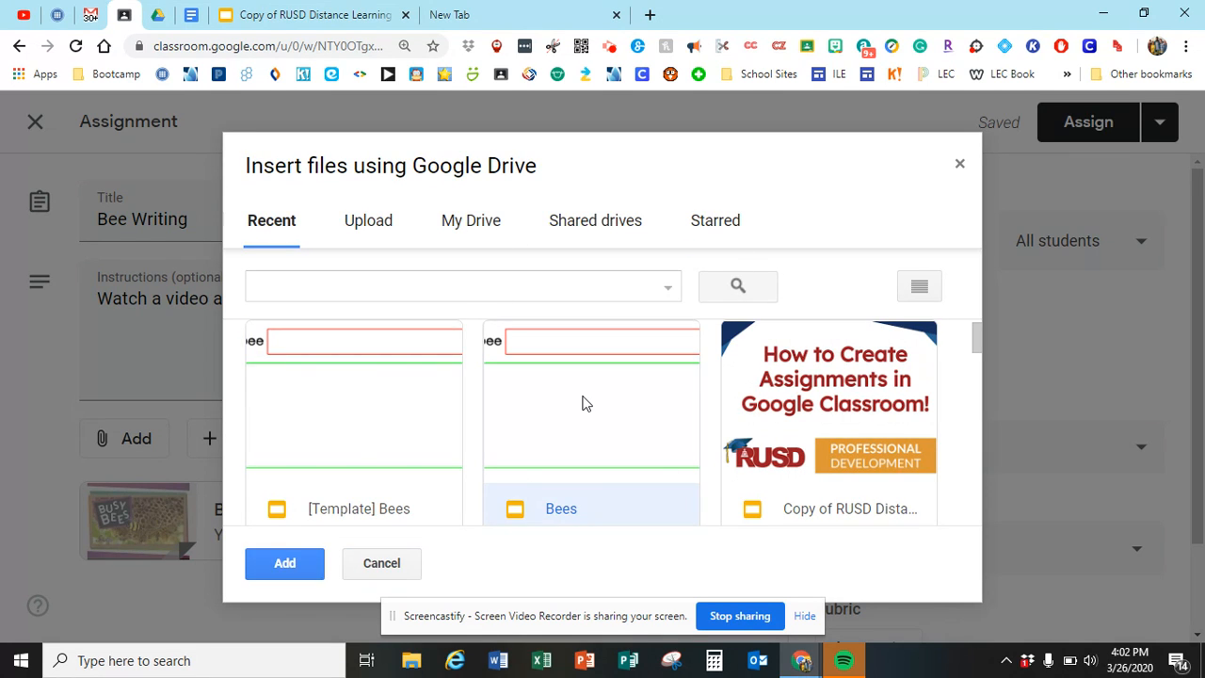
{"action": "left_click", "coordinate": [286, 562]}
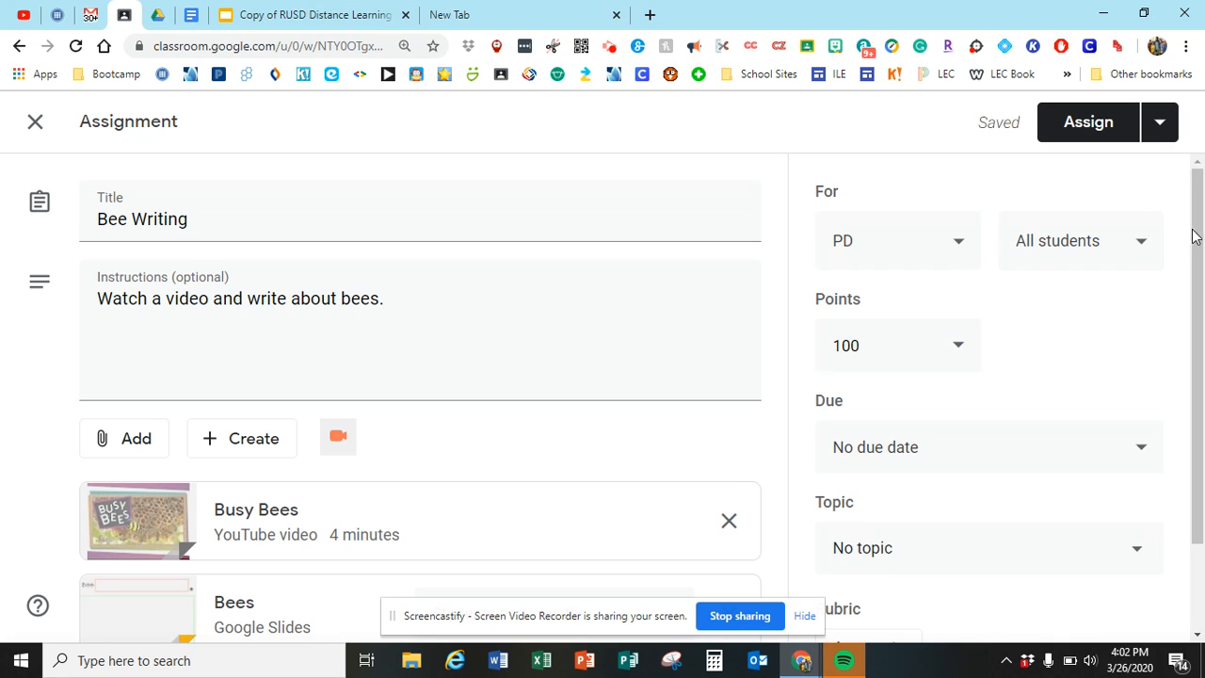
Step: Set the attached Bees slides to make a copy for each student
{"action": "left_click_drag", "start_coordinate": [1194, 235], "coordinate": [1201, 334]}
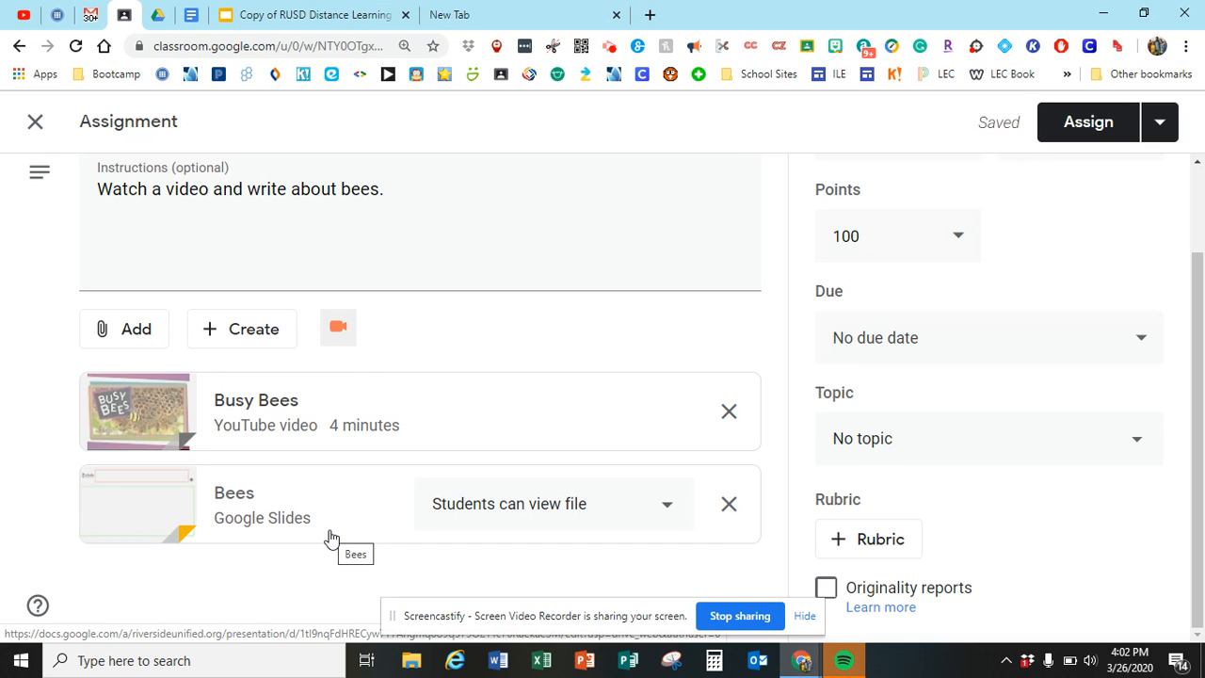
{"action": "left_click", "coordinate": [667, 509]}
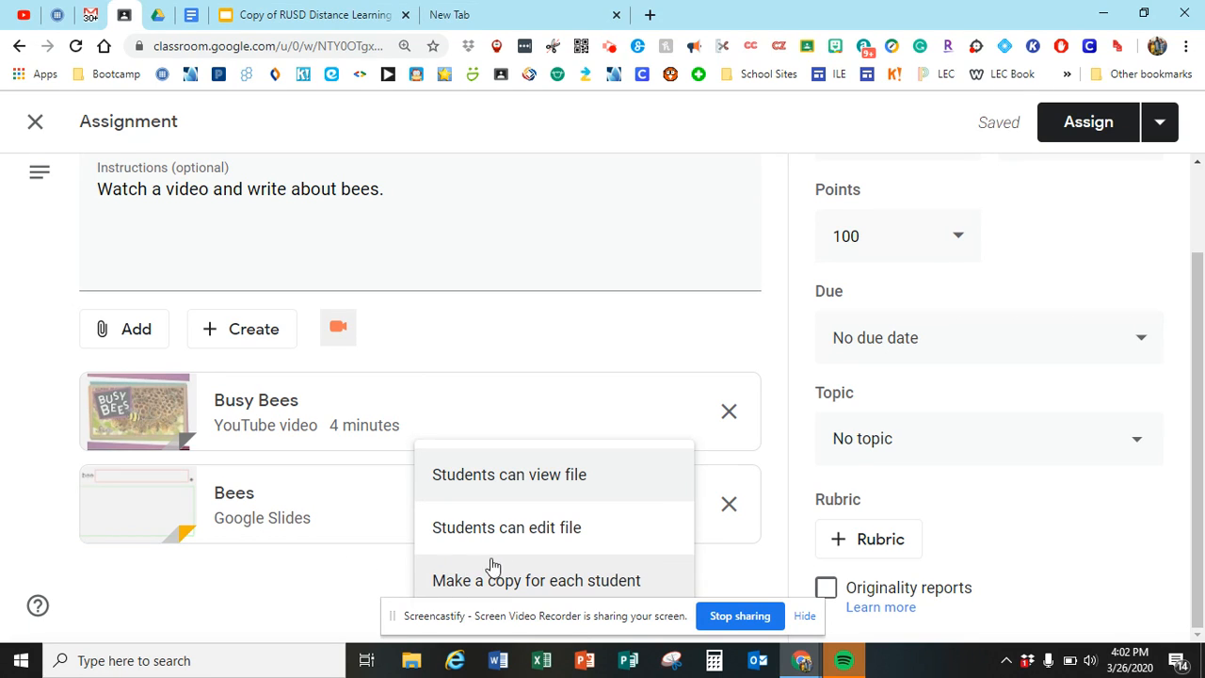
{"action": "left_click", "coordinate": [560, 580]}
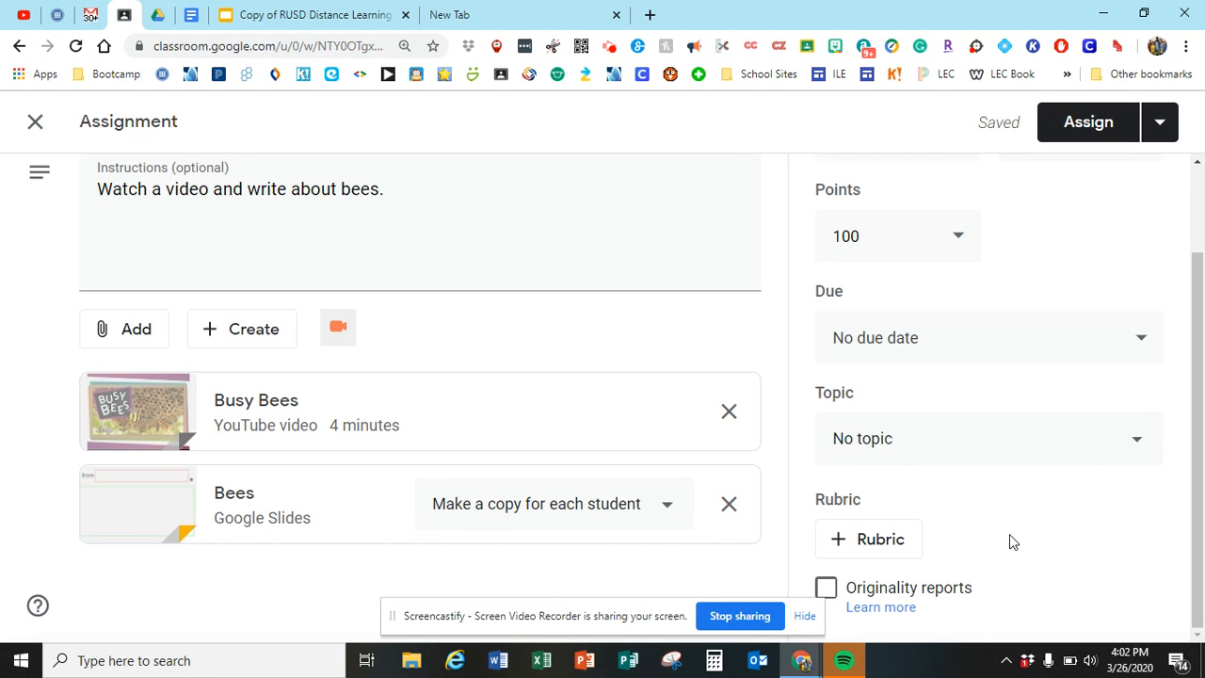
Step: Review which classes and which students the assignment can be given to, leaving the selections as they are
{"action": "left_click_drag", "start_coordinate": [1199, 367], "coordinate": [1200, 285]}
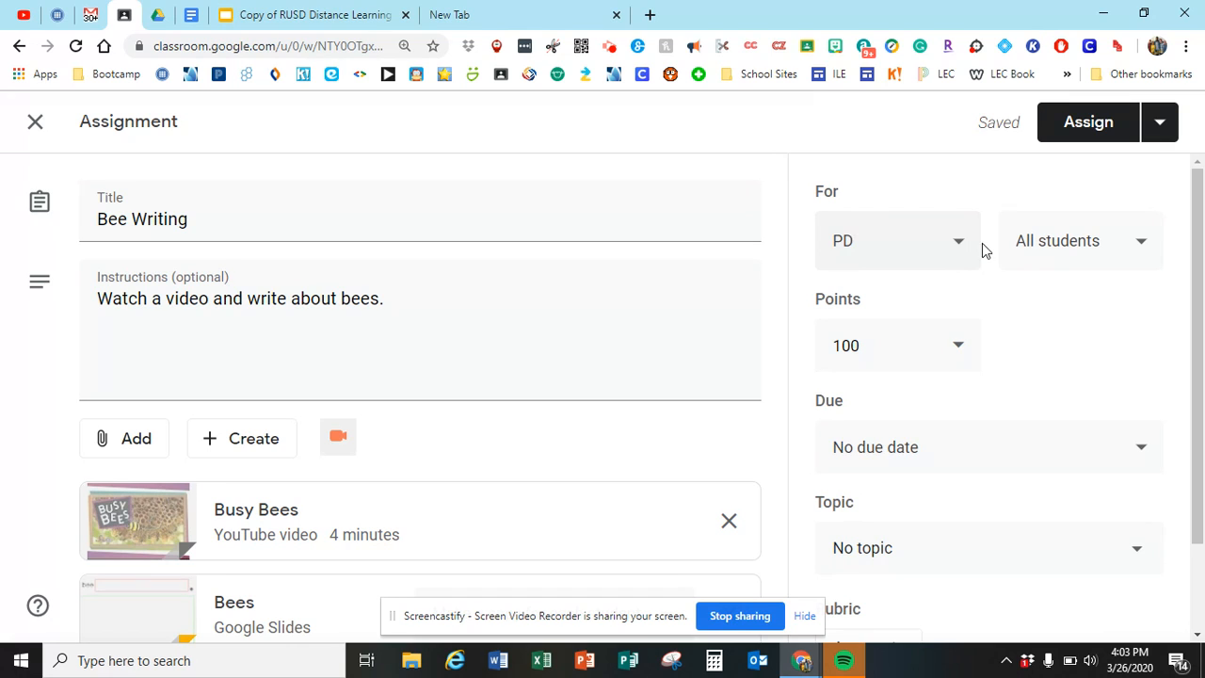
{"action": "left_click", "coordinate": [957, 240]}
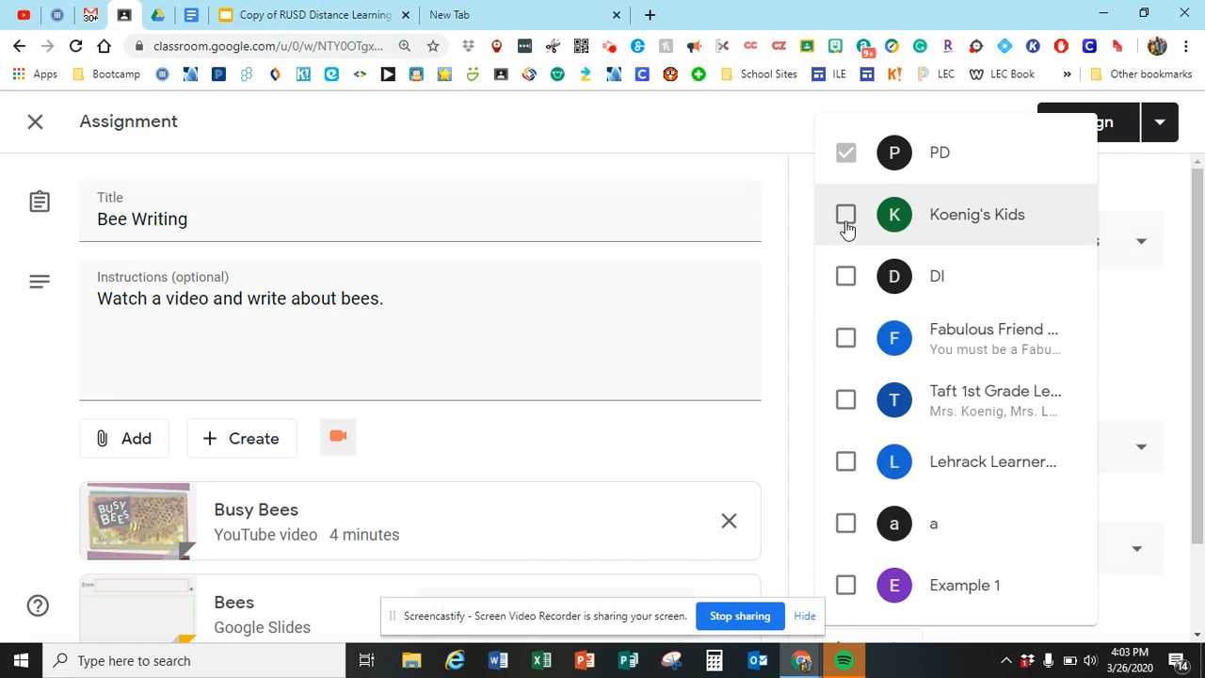
{"action": "left_click", "coordinate": [1108, 331]}
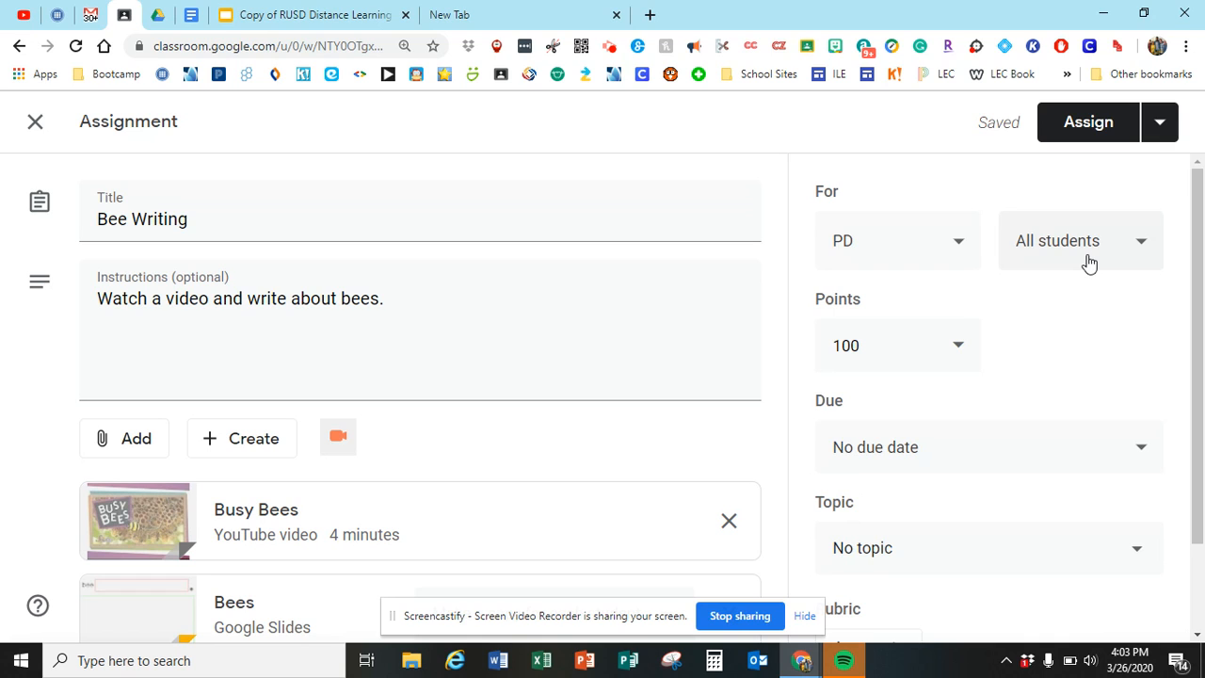
{"action": "left_click", "coordinate": [1125, 243]}
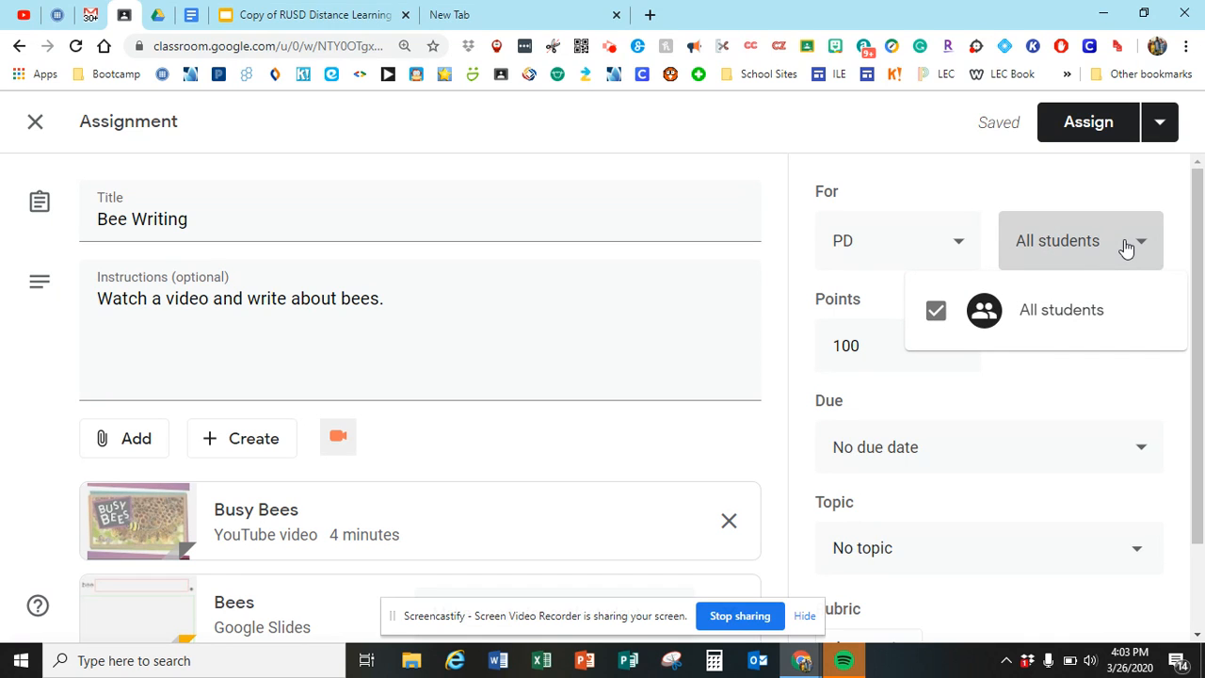
{"action": "left_click", "coordinate": [1028, 381]}
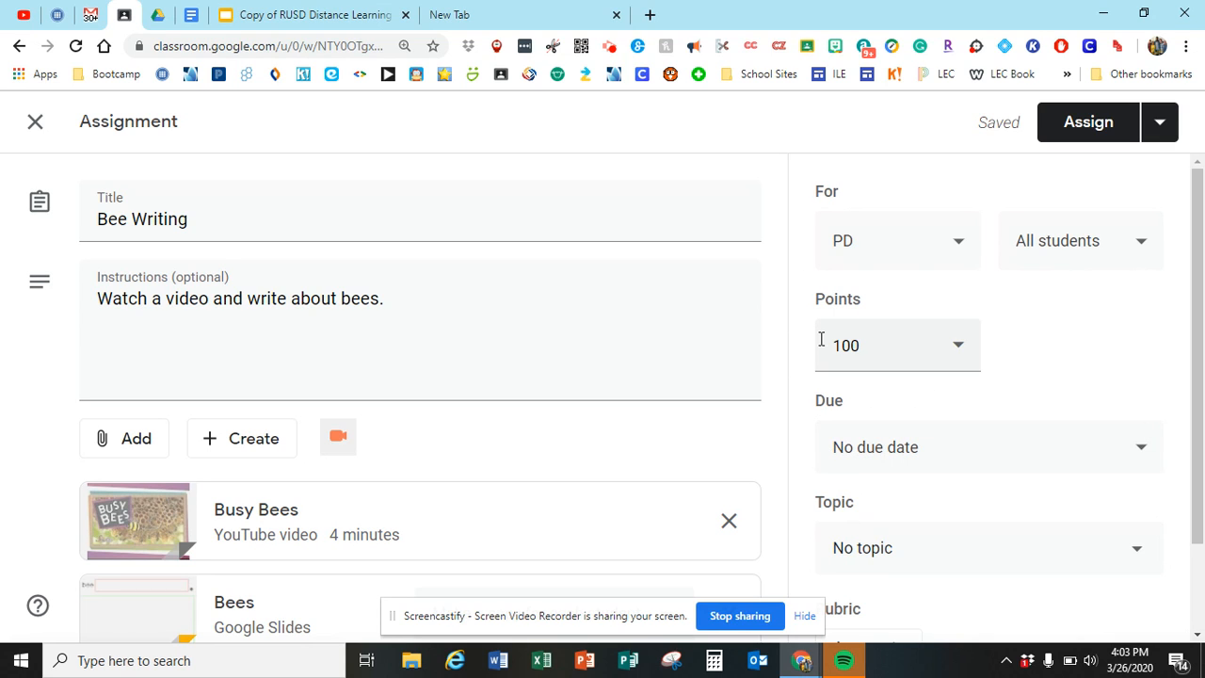
Step: Make the assignment ungraded and set it due on Mar 31, 2020 at 11:59 PM
{"action": "left_click", "coordinate": [959, 351]}
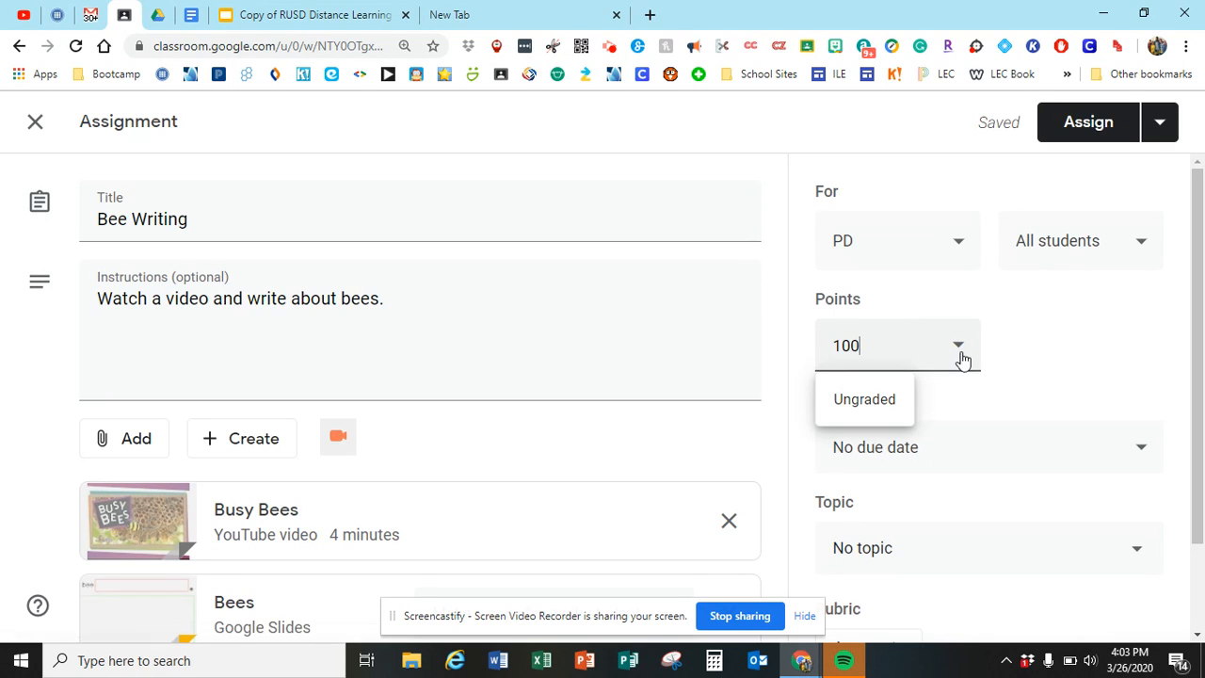
{"action": "left_click", "coordinate": [866, 405]}
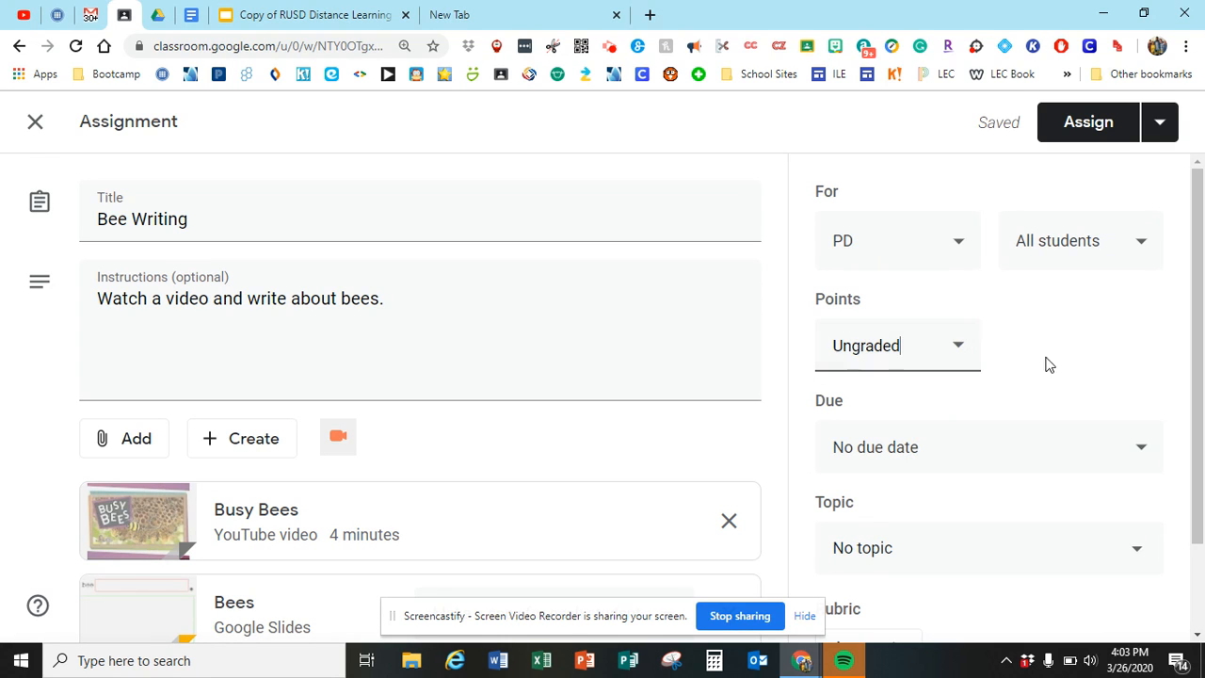
{"action": "left_click_drag", "start_coordinate": [1198, 345], "coordinate": [1202, 431]}
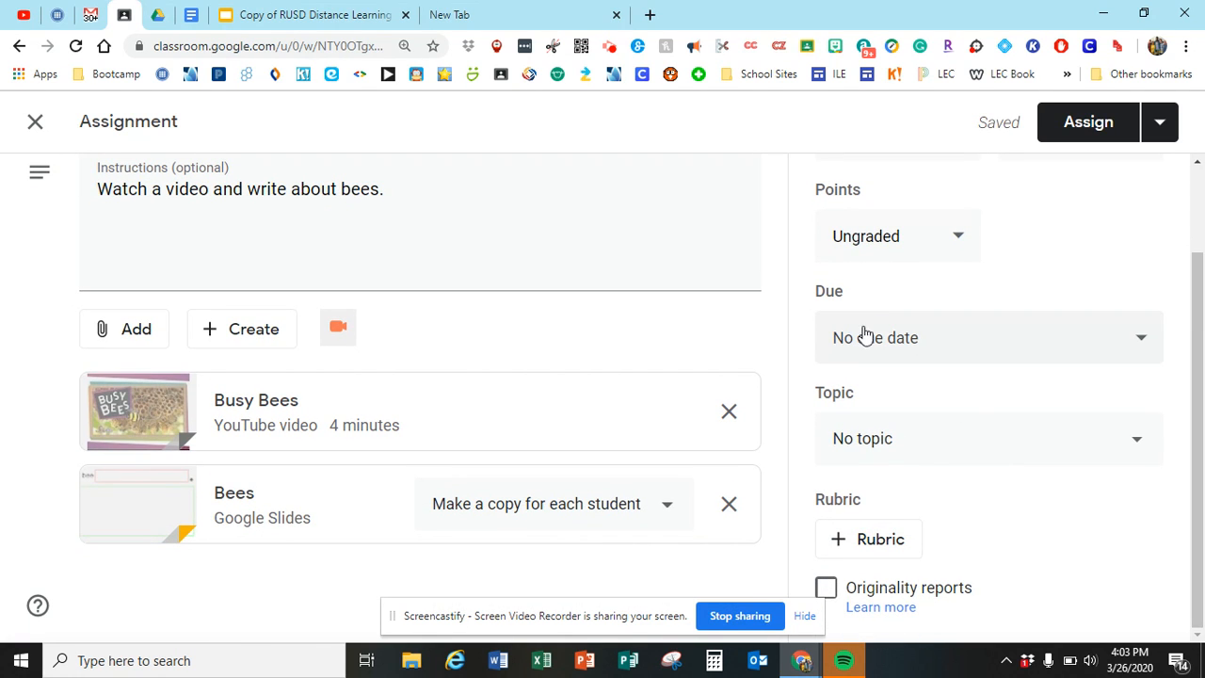
{"action": "left_click", "coordinate": [1124, 348]}
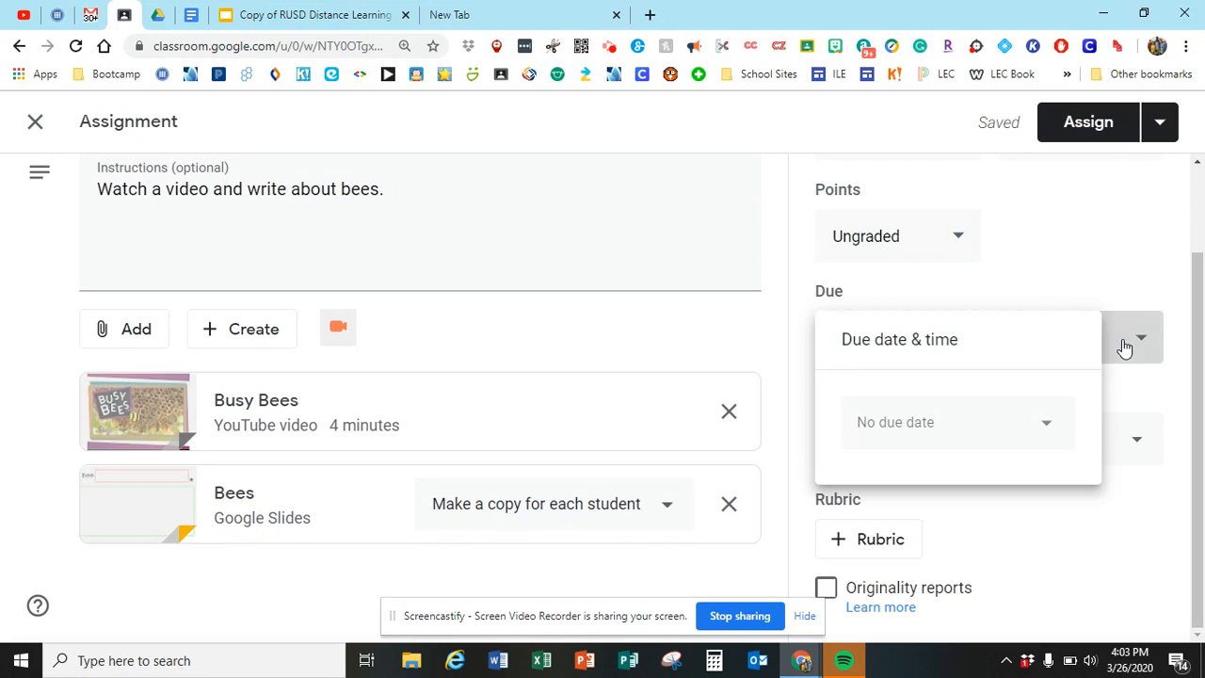
{"action": "left_click", "coordinate": [895, 431]}
{"action": "left_click", "coordinate": [939, 368]}
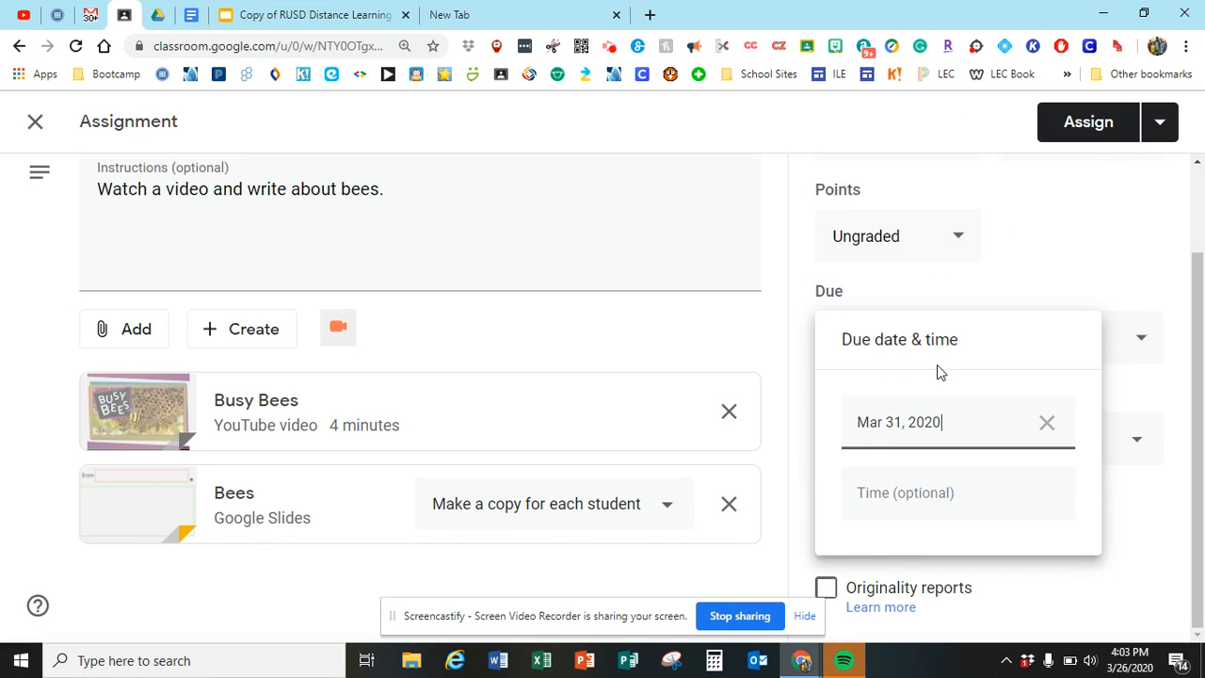
{"action": "left_click", "coordinate": [915, 499]}
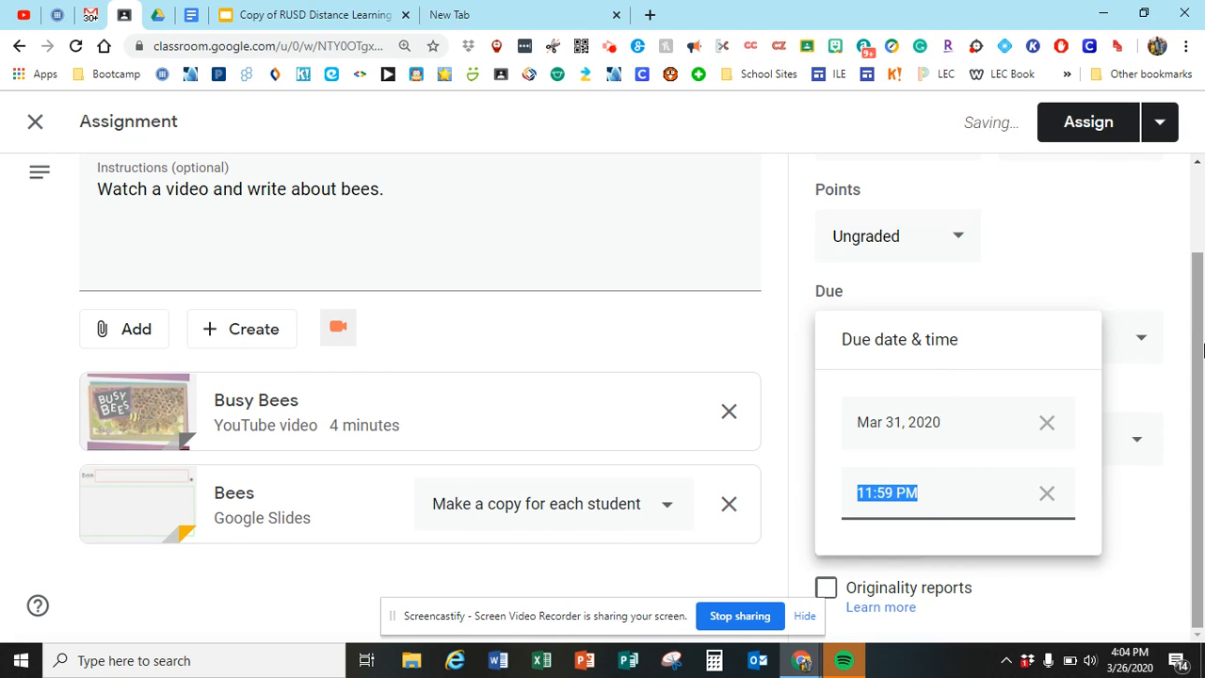
{"action": "left_click", "coordinate": [1201, 353]}
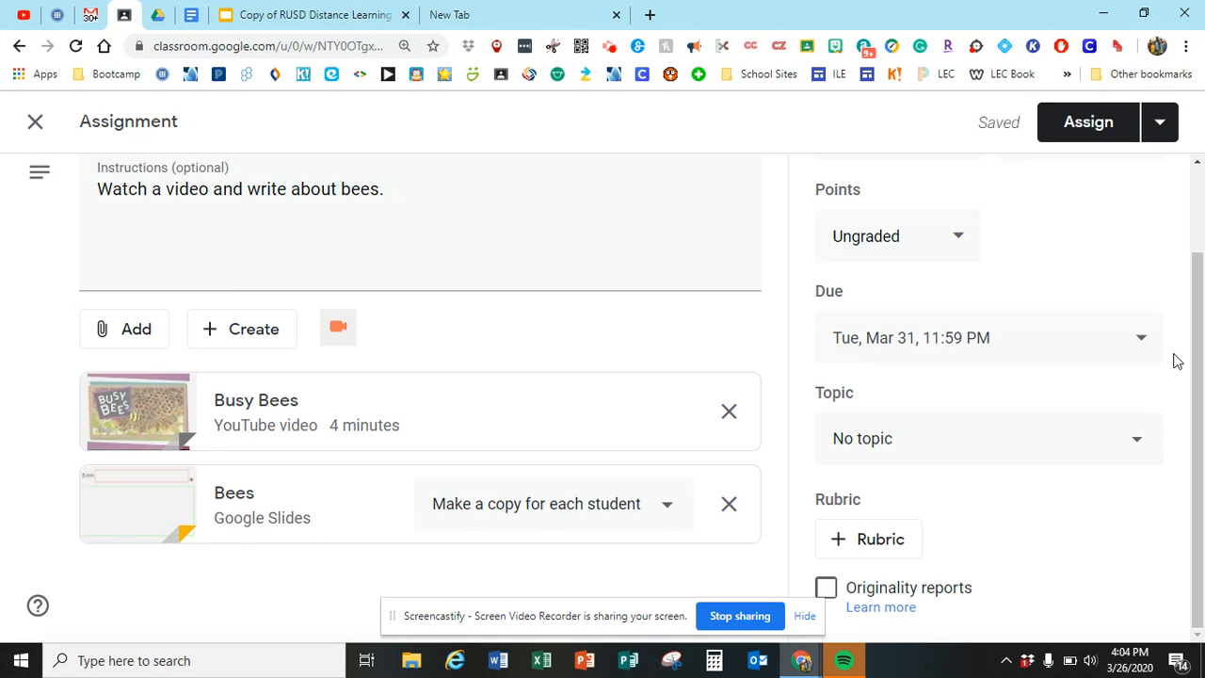
Step: File the assignment under the topic Week #1 and assign it to the class
{"action": "left_click", "coordinate": [1036, 449]}
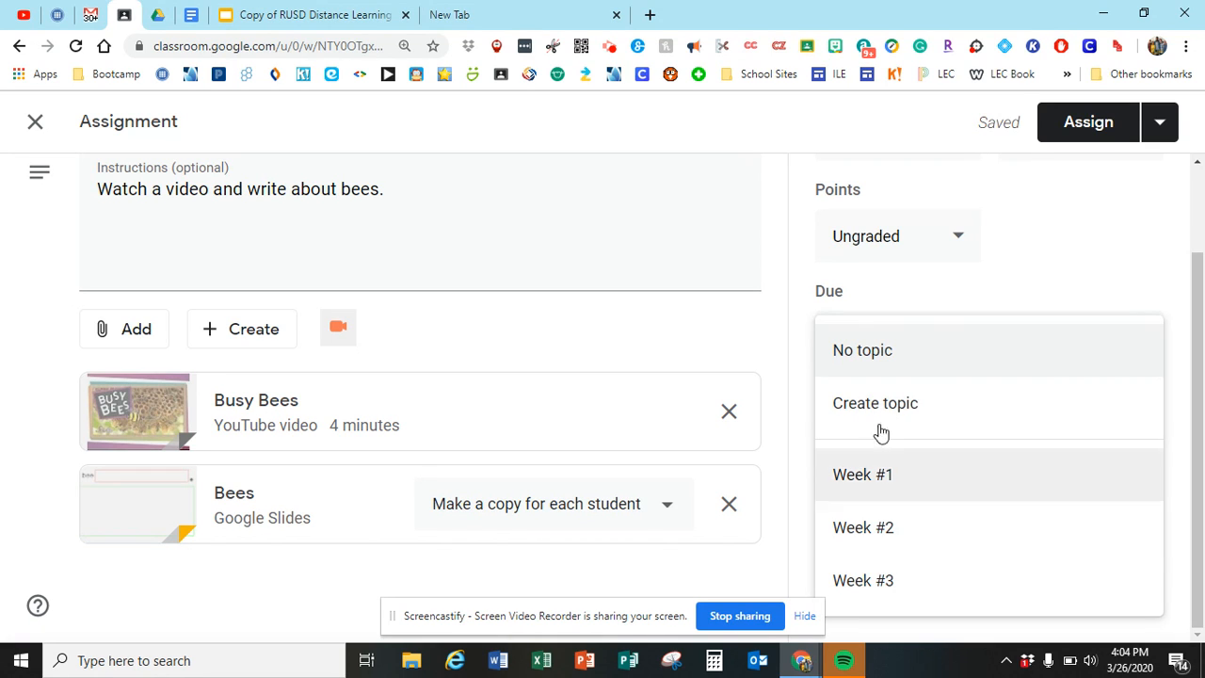
{"action": "left_click", "coordinate": [844, 482]}
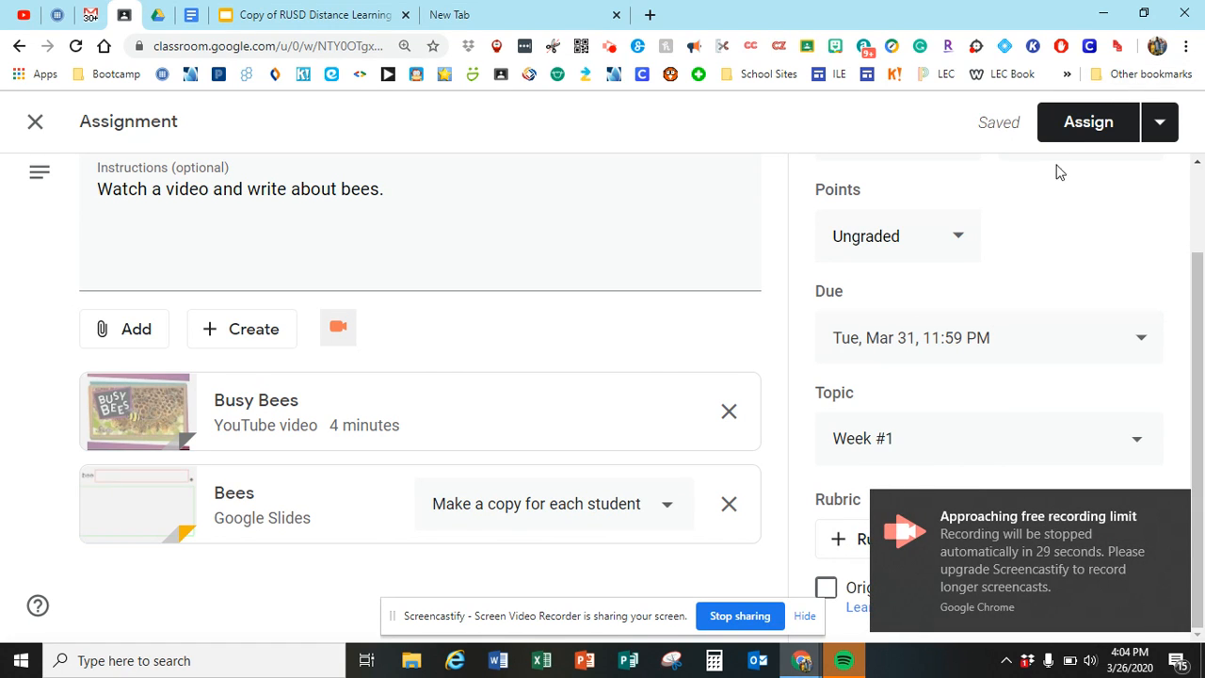
{"action": "left_click", "coordinate": [1068, 132]}
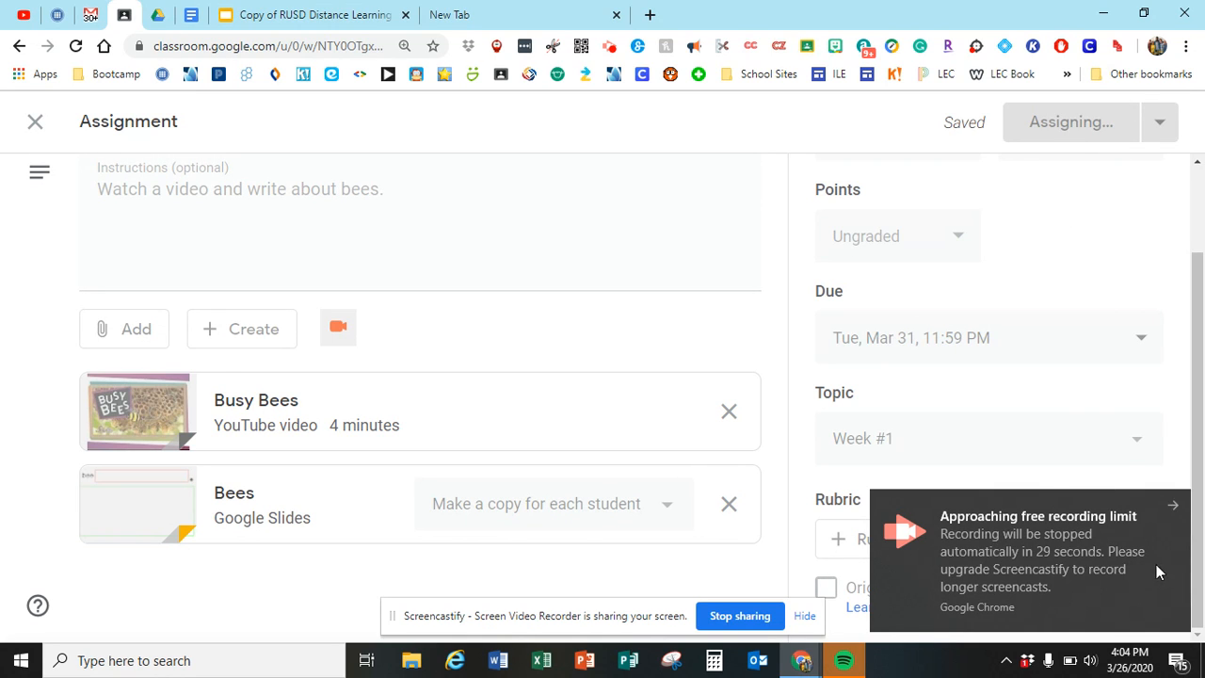
{"action": "left_click", "coordinate": [1175, 501]}
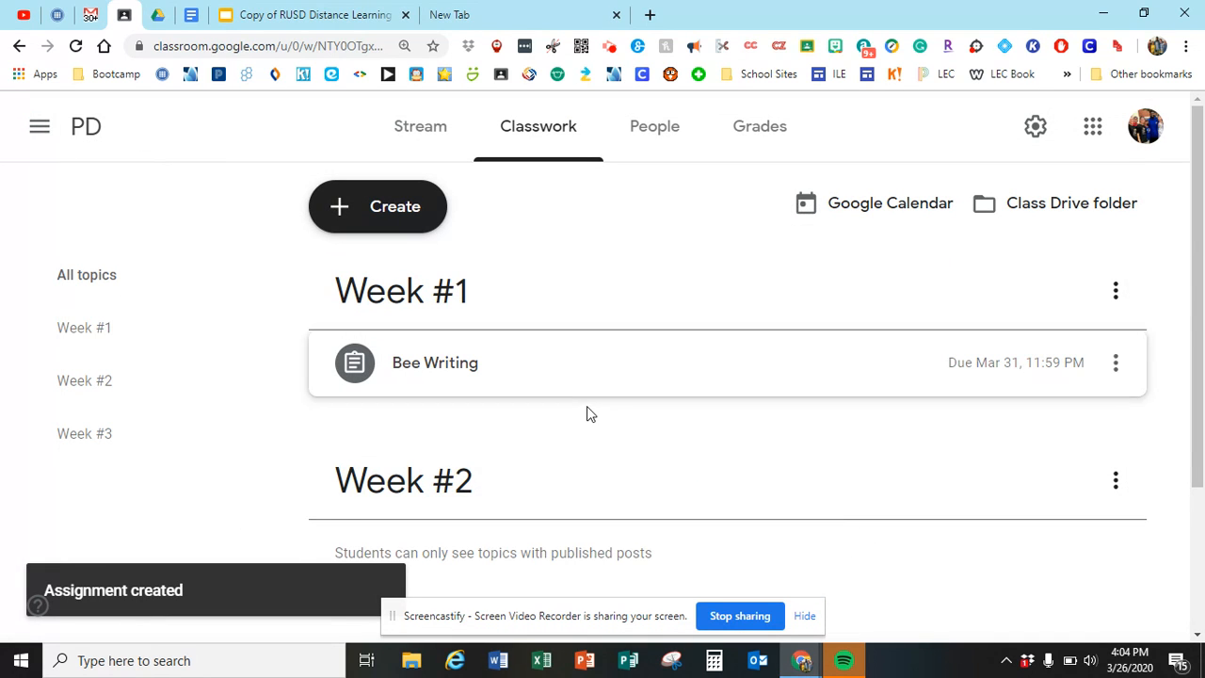